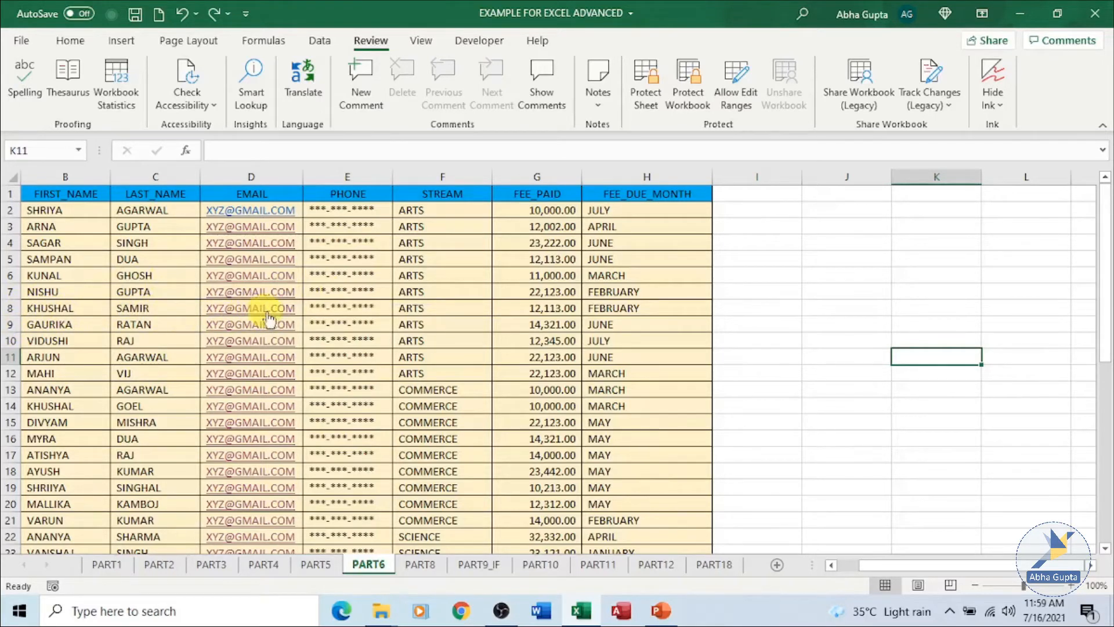
# - Add a comment reading "check mailid" to email cell D8 on the PART6 sheet and post it
pyautogui.click(295, 307)
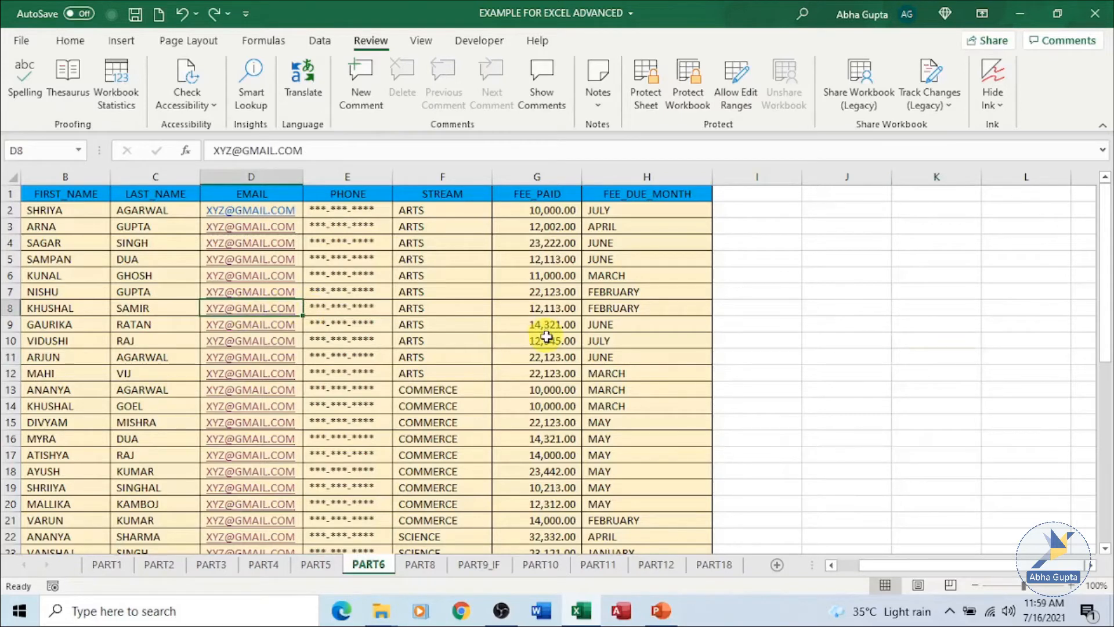
pyautogui.click(363, 103)
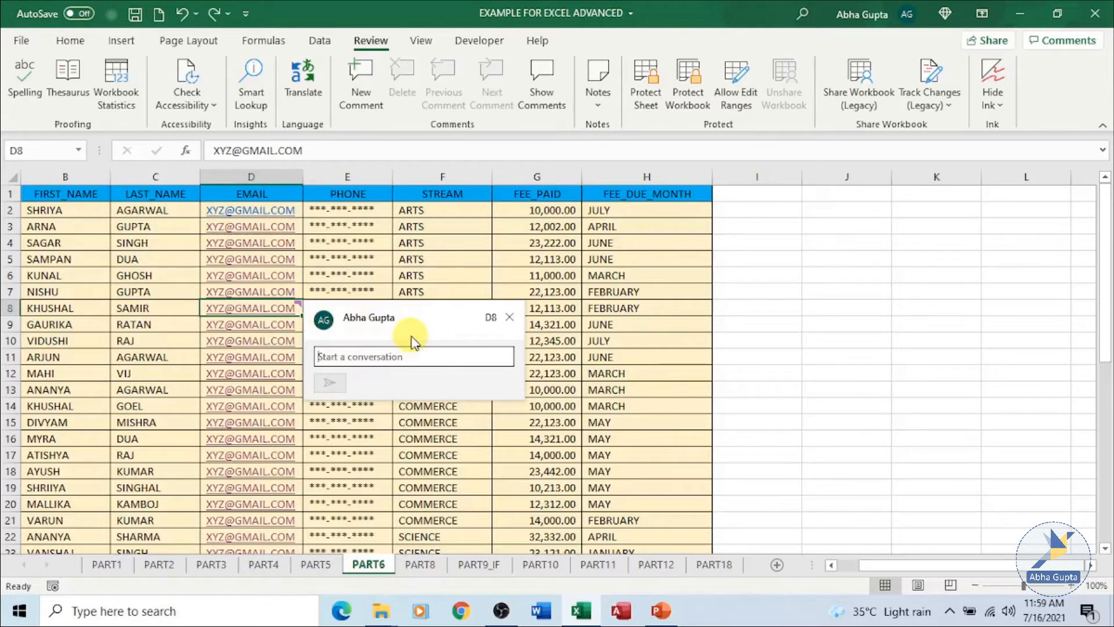
pyautogui.write('chec')
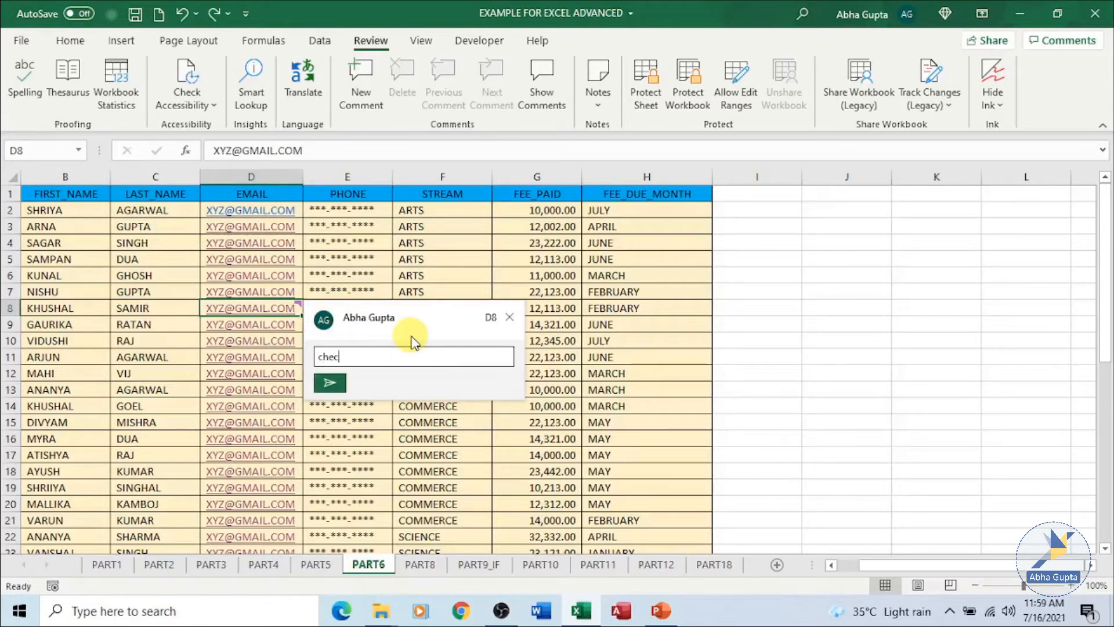
pyautogui.write('k mailid')
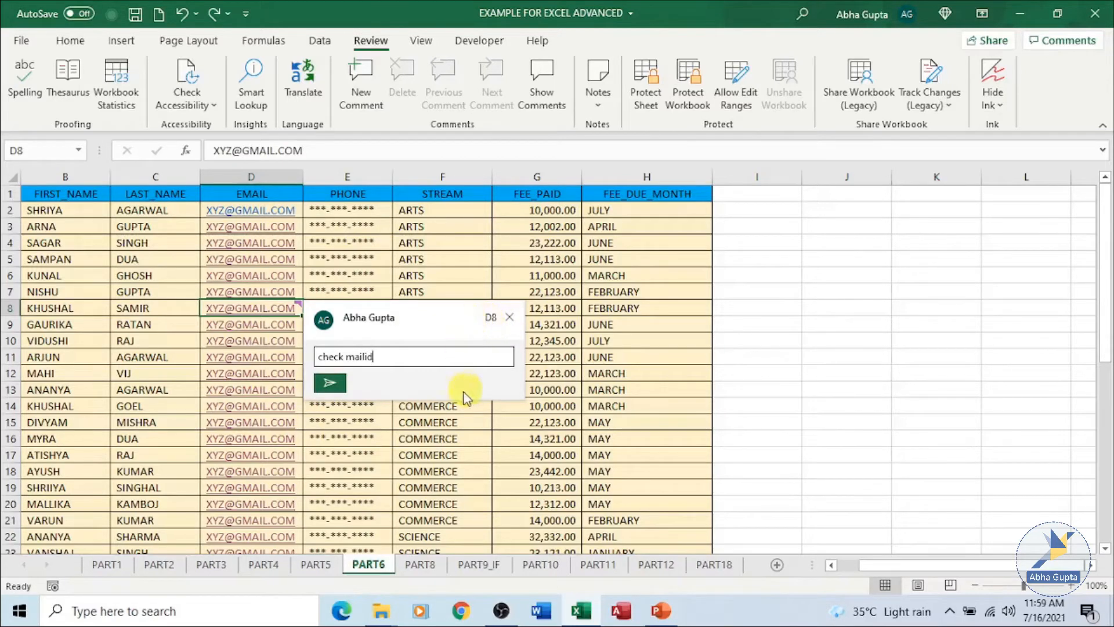
pyautogui.click(330, 383)
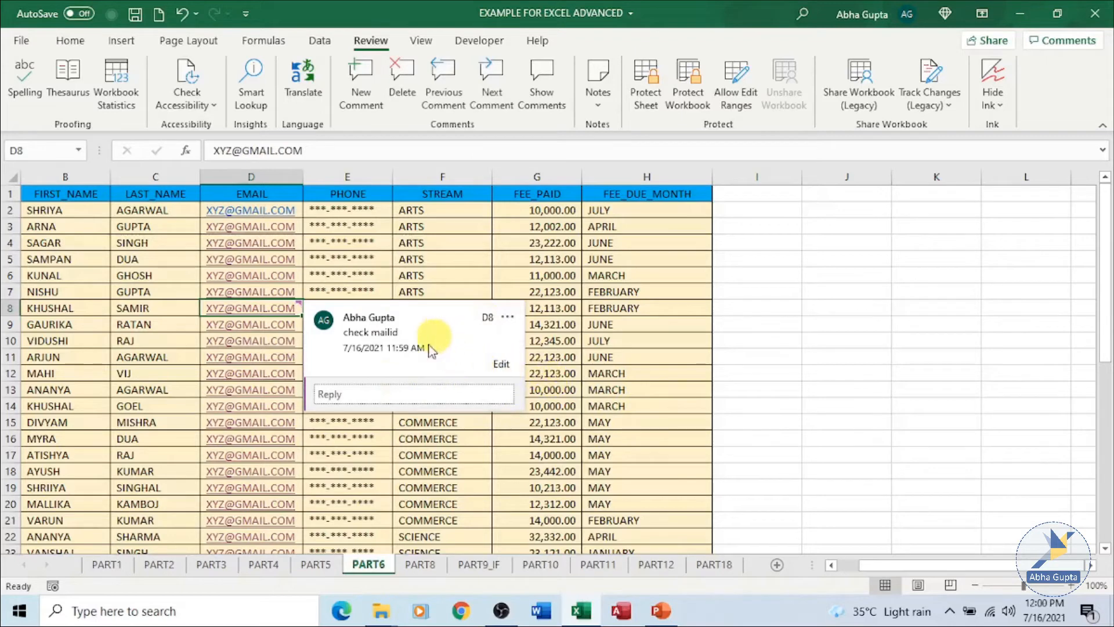
pyautogui.click(653, 421)
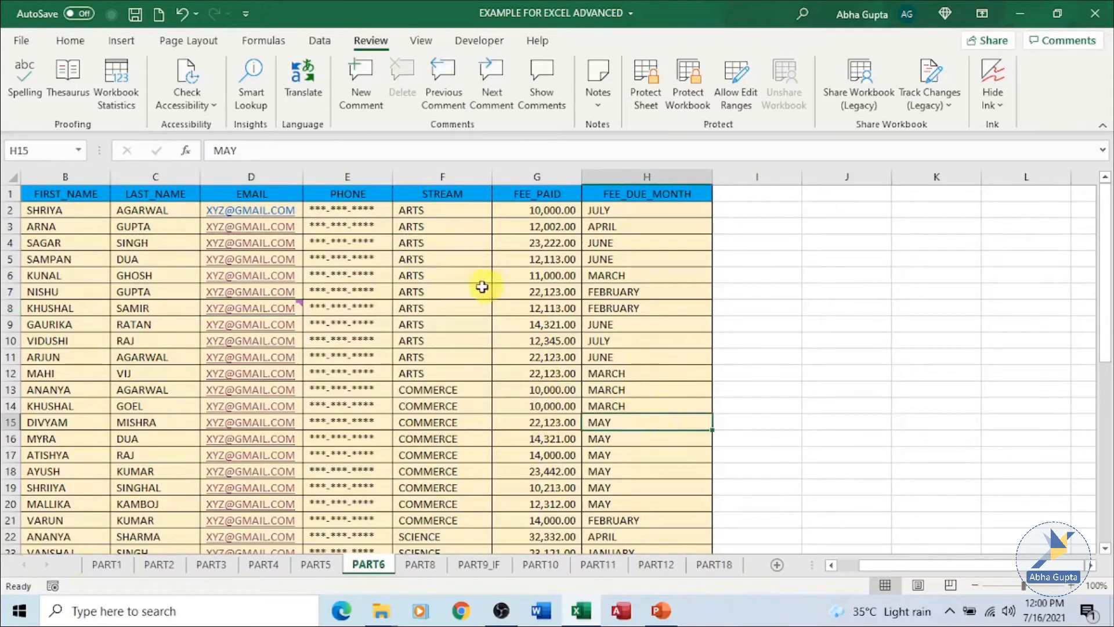
# - Reopen the comment on cell D8 for editing and save it with the text "check mailid"
pyautogui.click(298, 307)
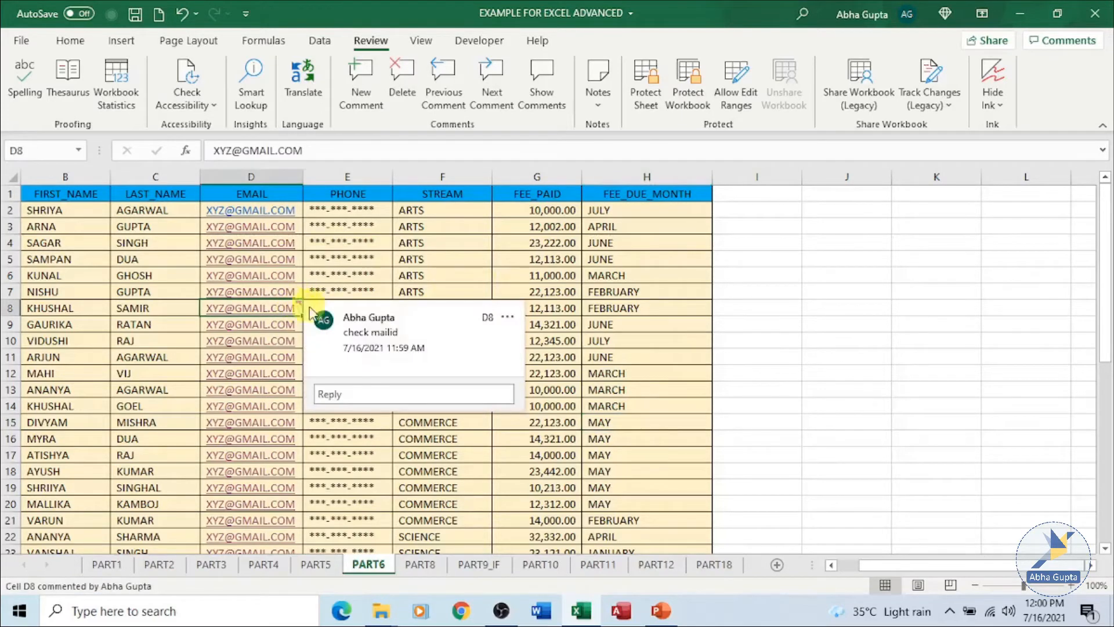
pyautogui.moveTo(458, 351)
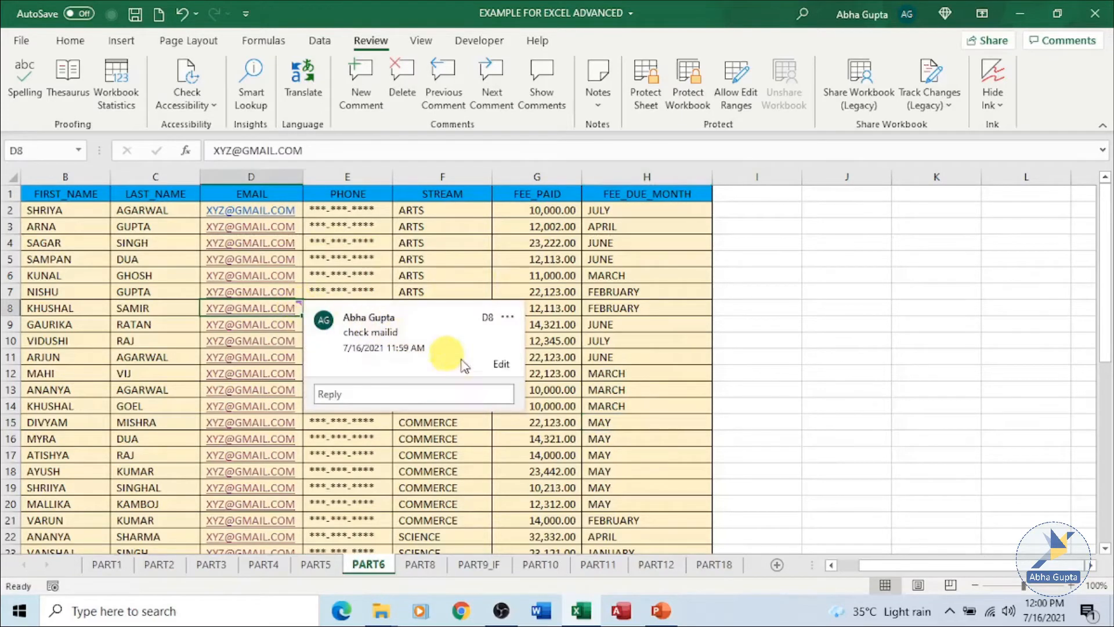
pyautogui.click(500, 366)
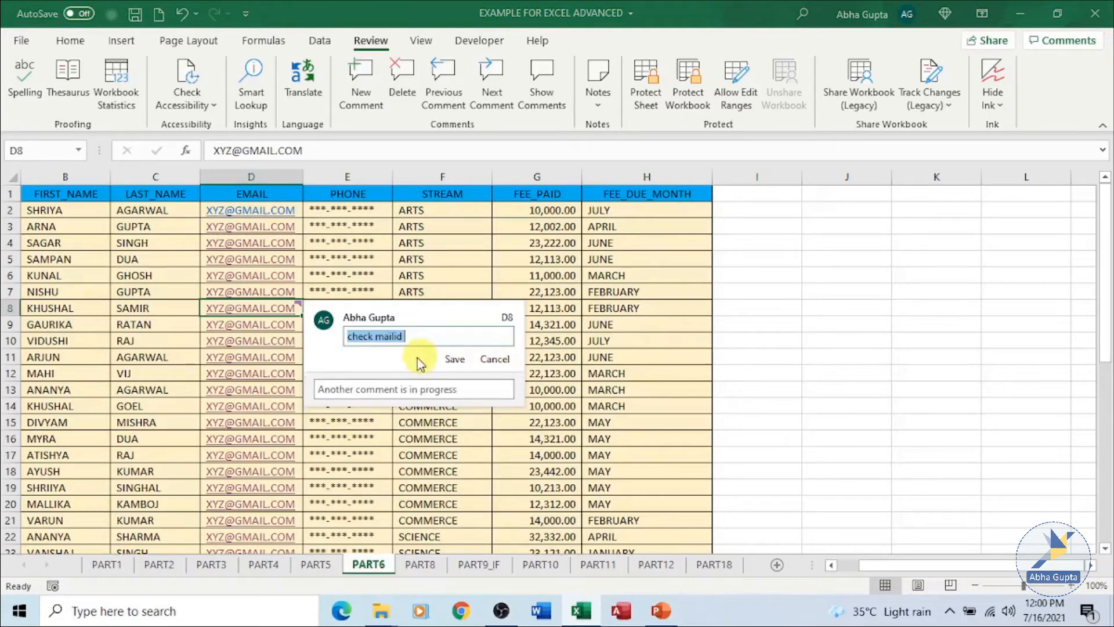
pyautogui.click(422, 340)
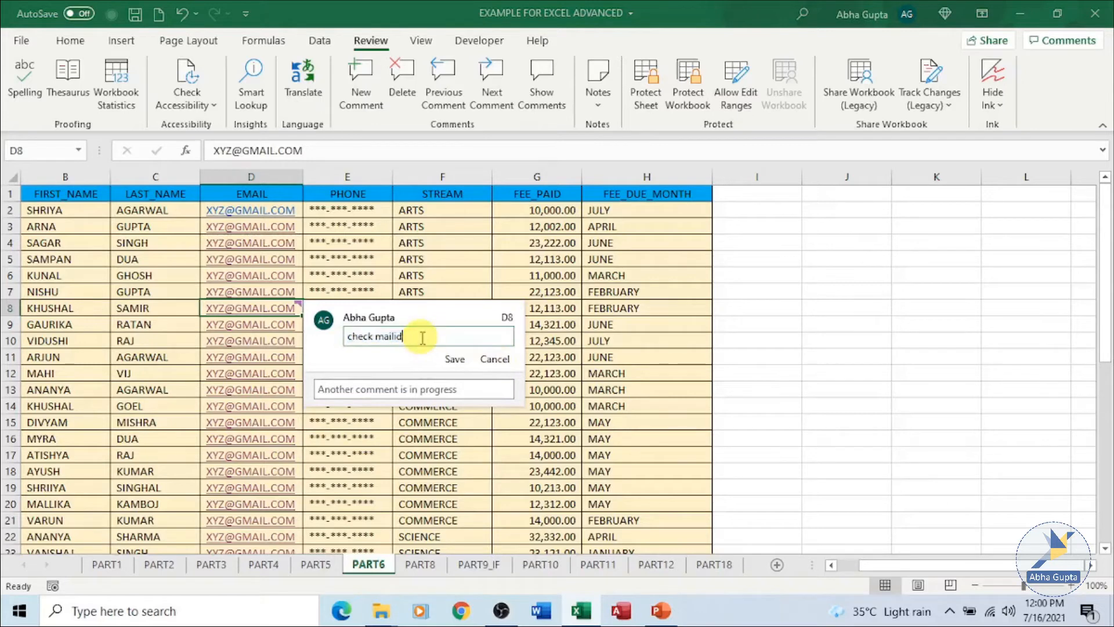
pyautogui.click(454, 360)
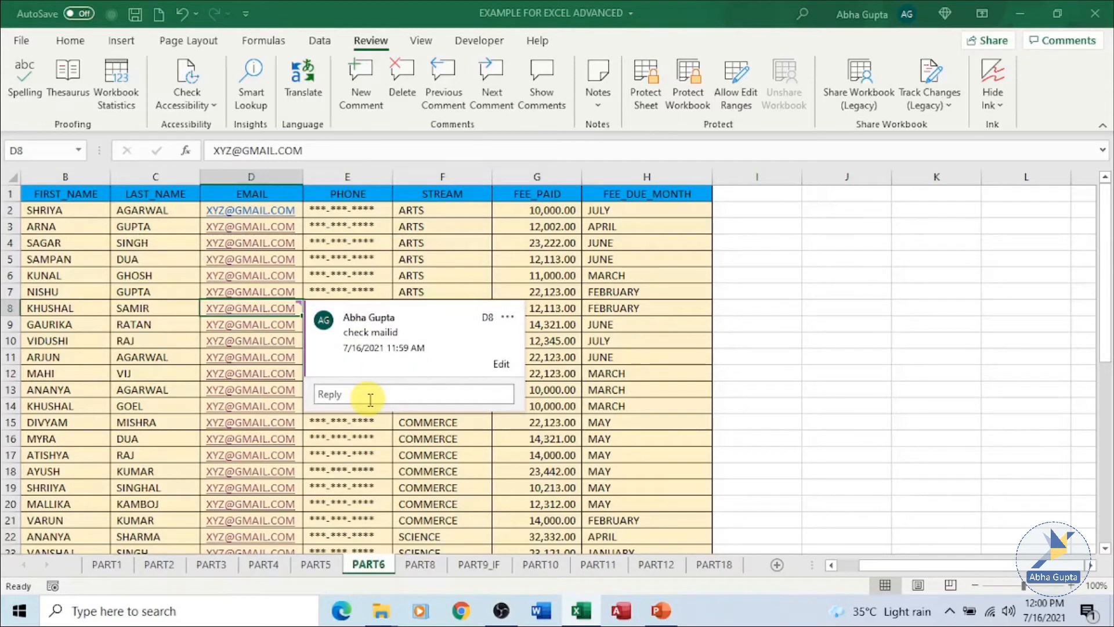
# - View the thread options of the D8 comment and close them without choosing one
pyautogui.click(508, 319)
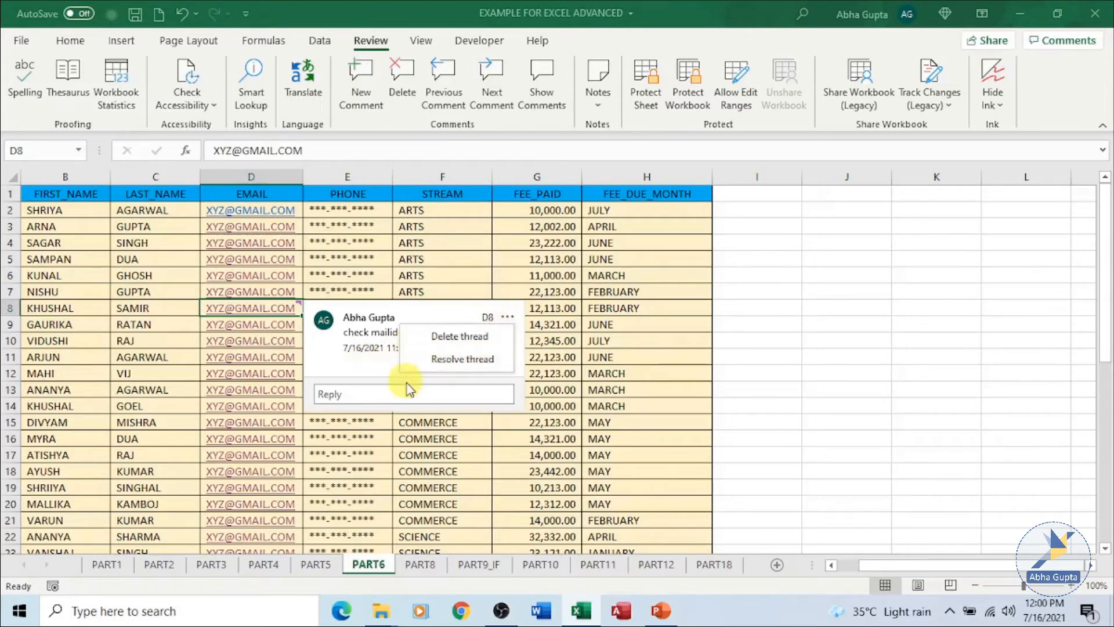
pyautogui.click(364, 368)
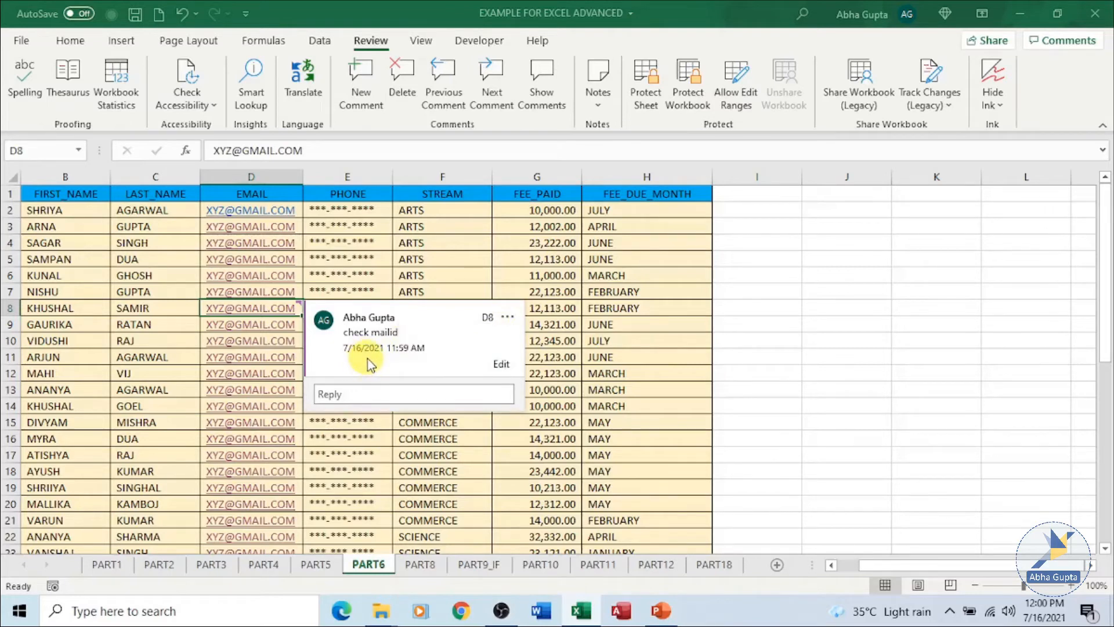
pyautogui.click(434, 431)
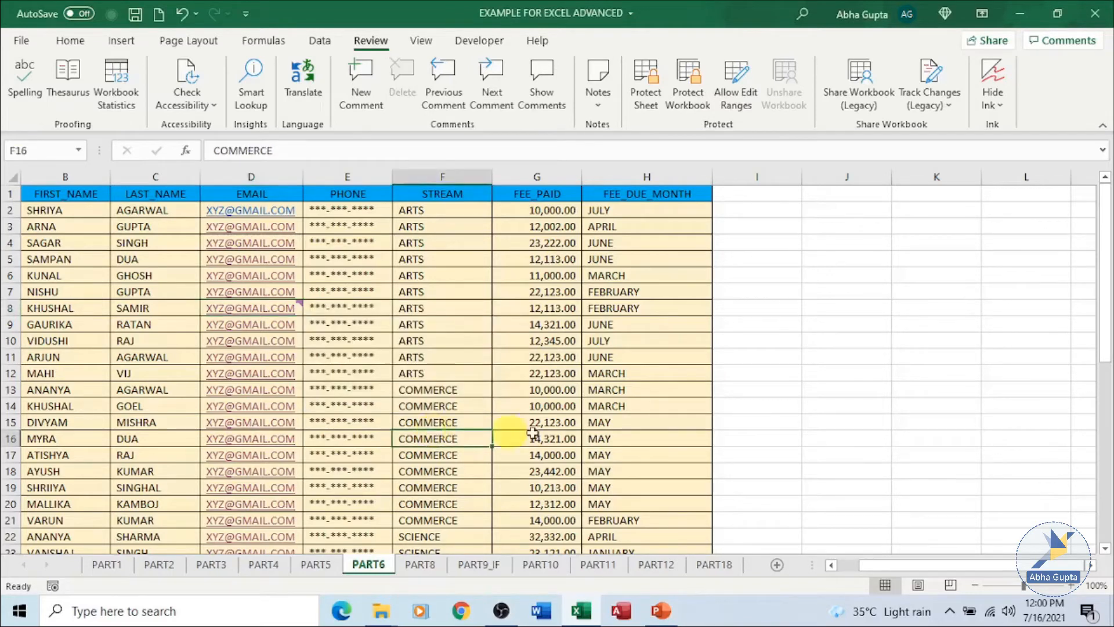
# - Add a comment reading "cross check stream" to stream cell F12 and post it
pyautogui.click(459, 368)
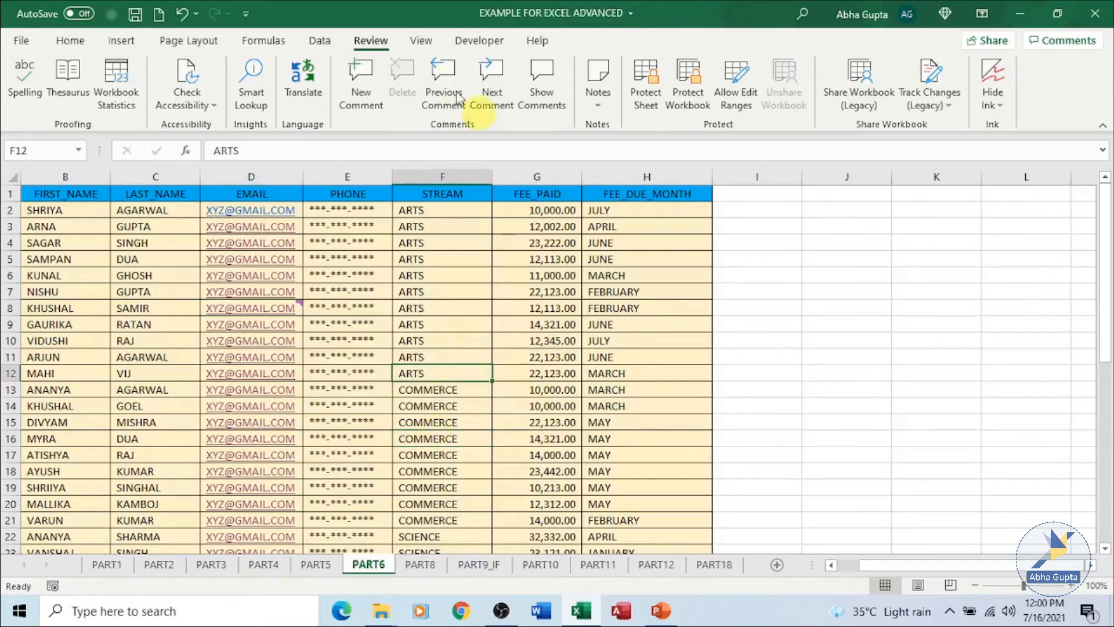
pyautogui.click(350, 100)
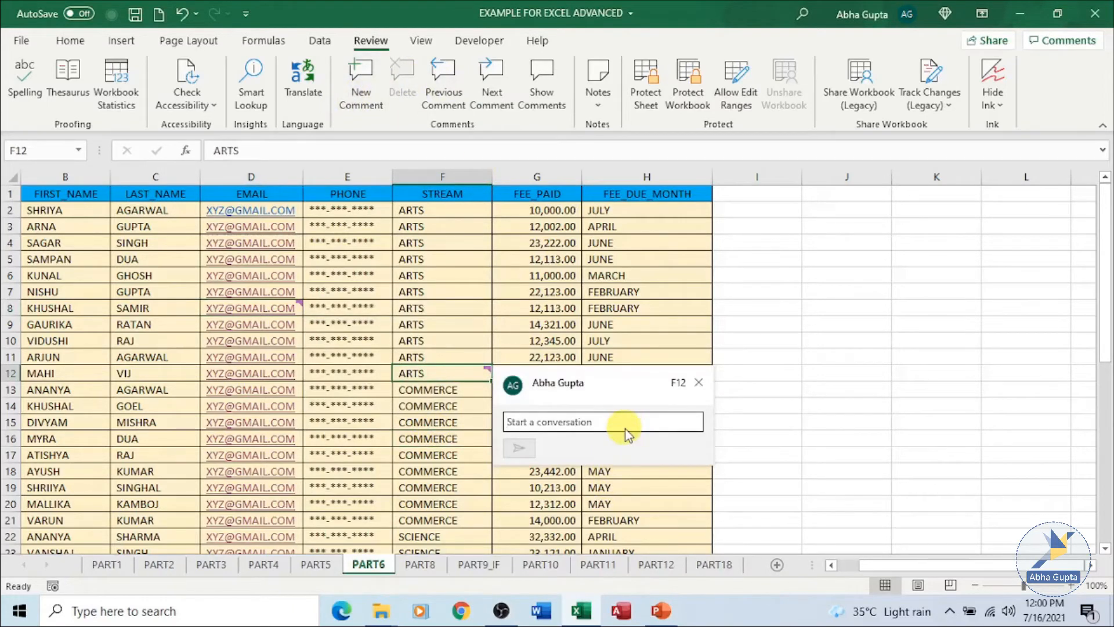
pyautogui.write('cro')
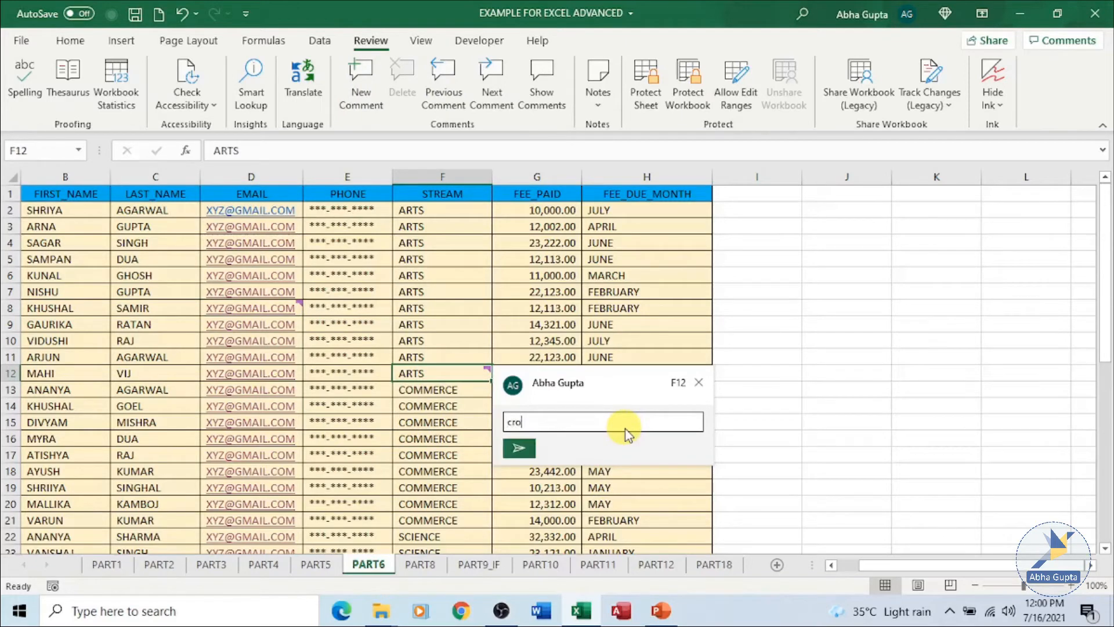
pyautogui.write('ss check stream')
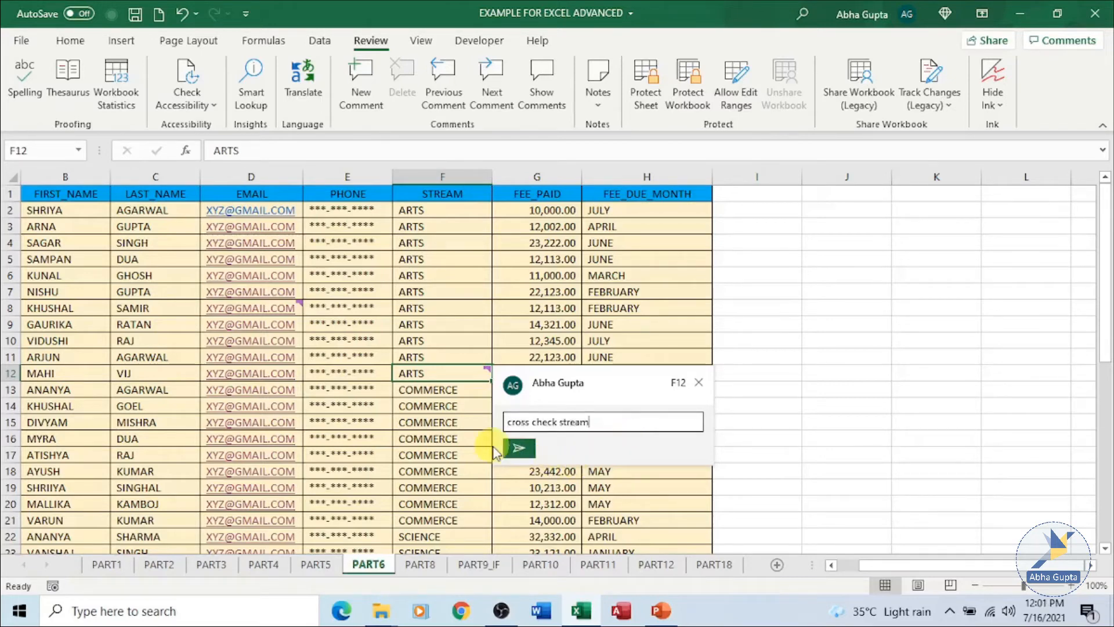
pyautogui.click(518, 449)
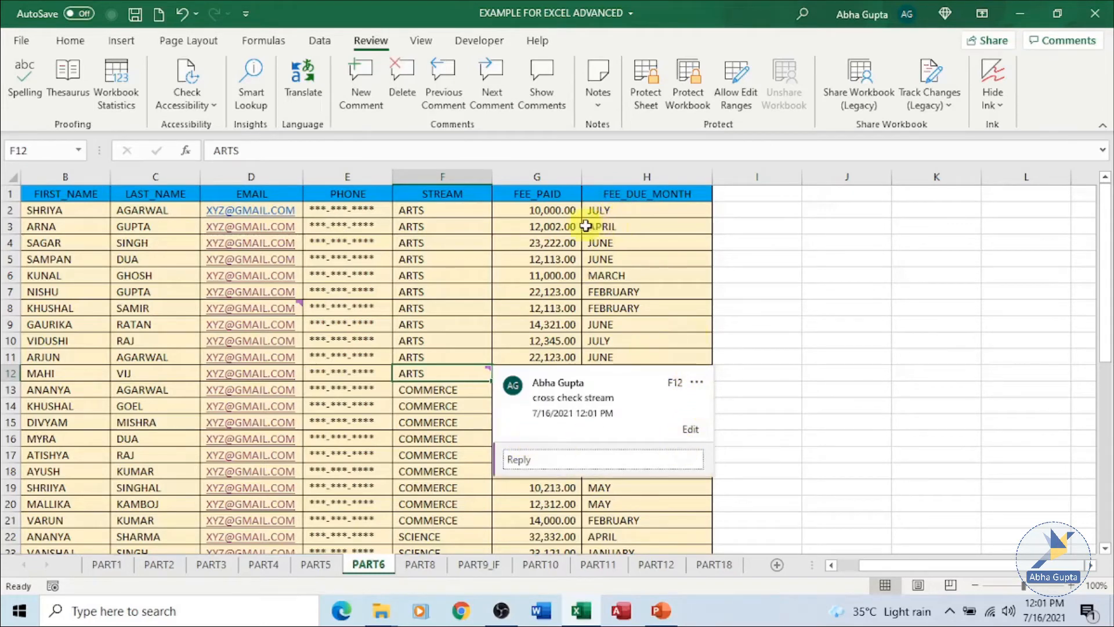
# - Add a comment reading "wrong amount" to fee cell G3 and post it
pyautogui.click(564, 226)
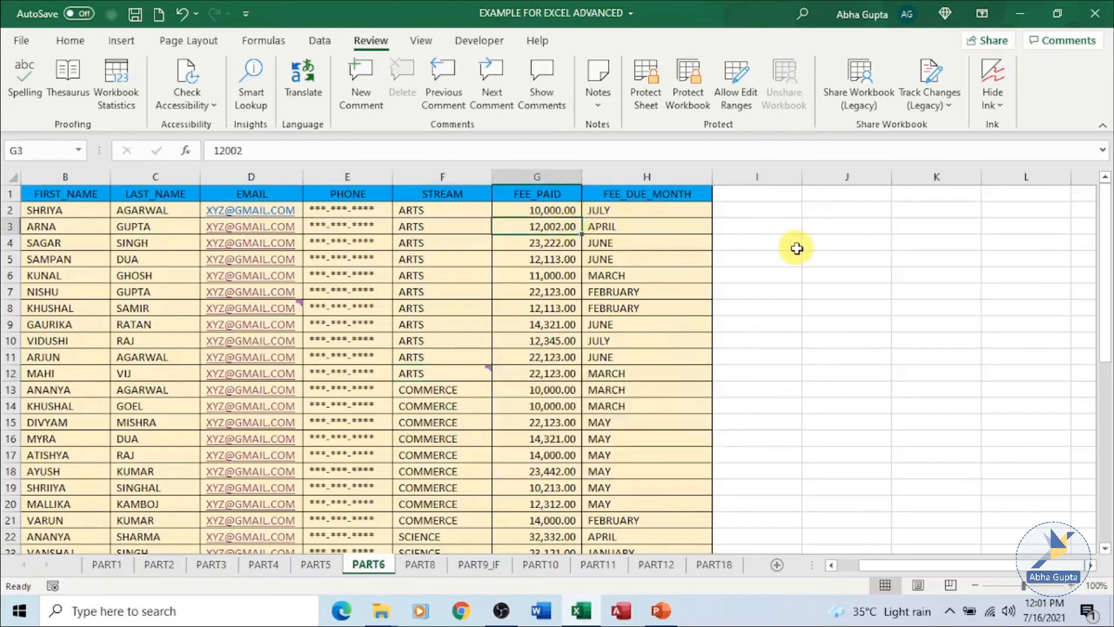
pyautogui.click(361, 84)
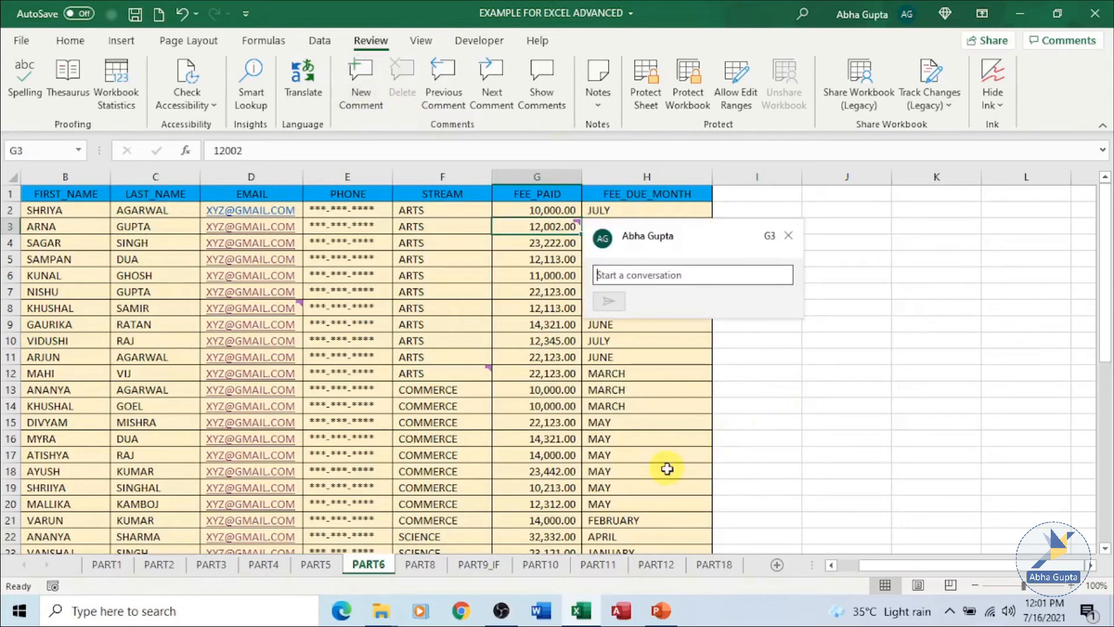
pyautogui.write('wrong ')
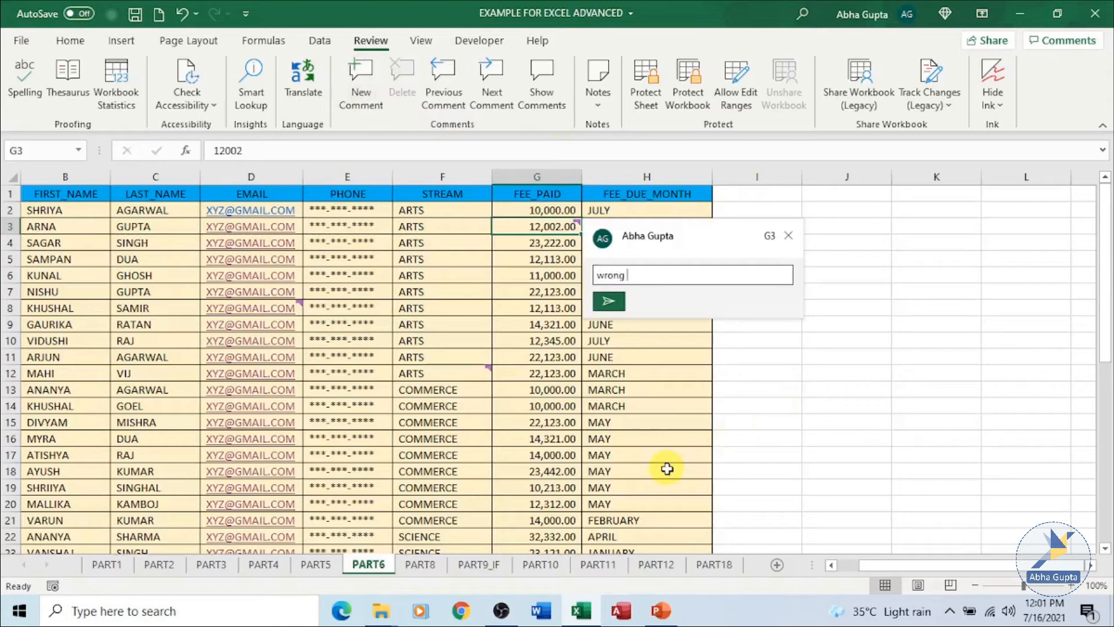
pyautogui.write('amount')
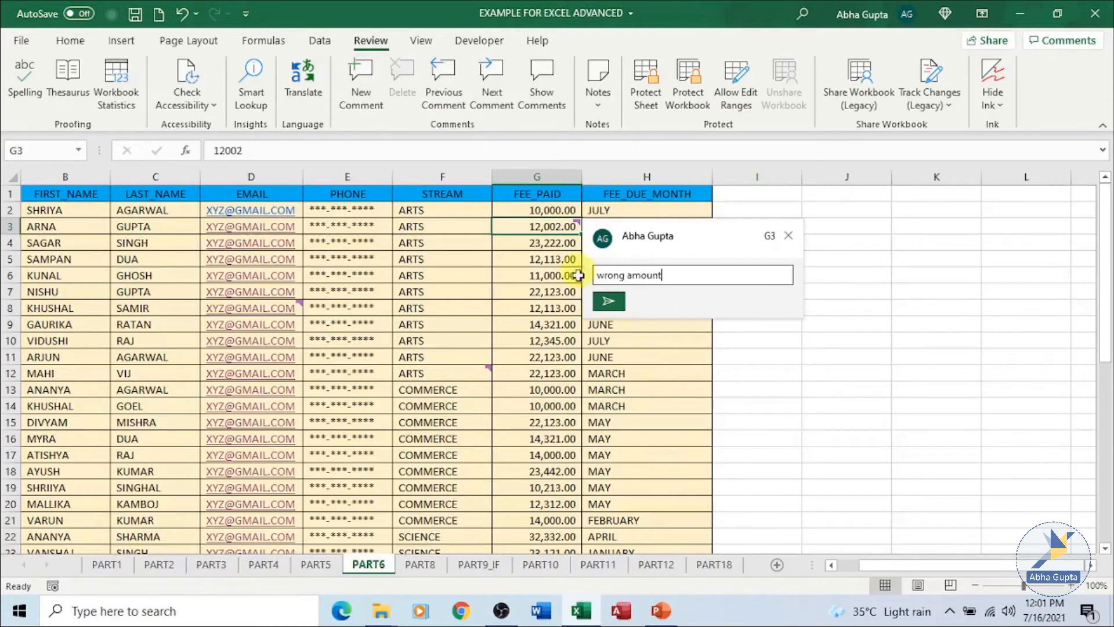
pyautogui.click(609, 301)
pyautogui.click(687, 420)
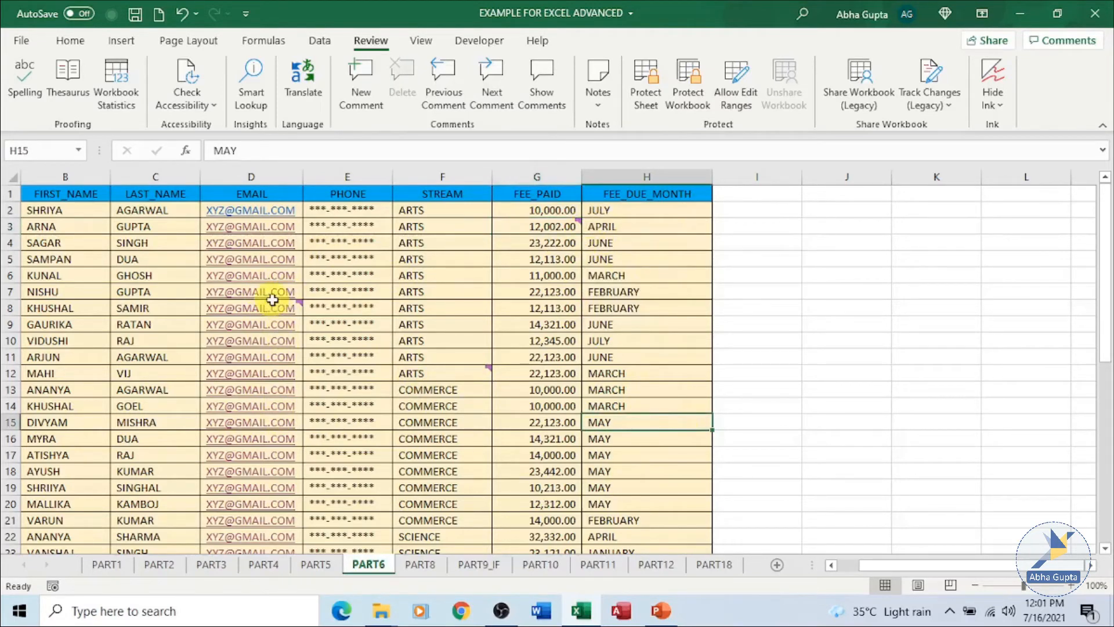
# - Step through the sheet's comments from D8 forward to G3 and back to D8
pyautogui.click(298, 304)
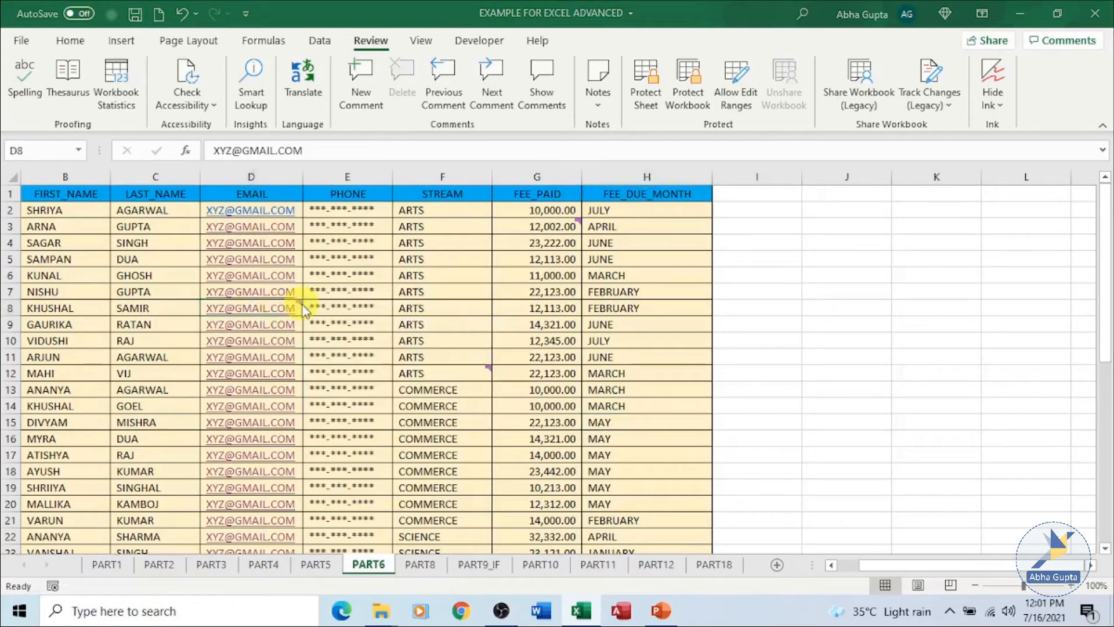
pyautogui.moveTo(250, 311)
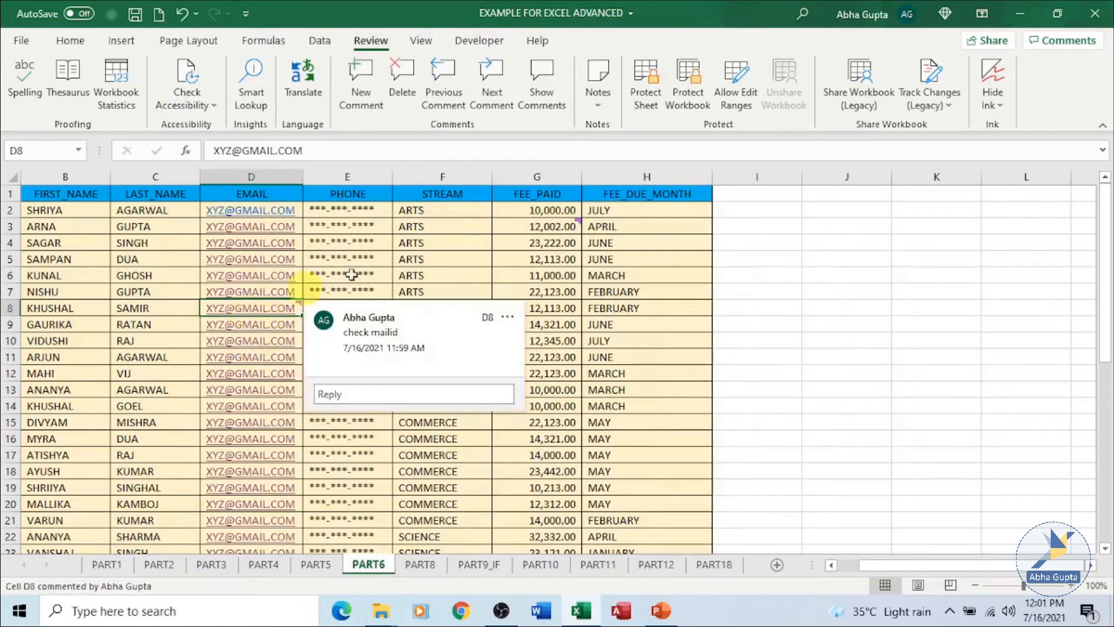
pyautogui.click(492, 93)
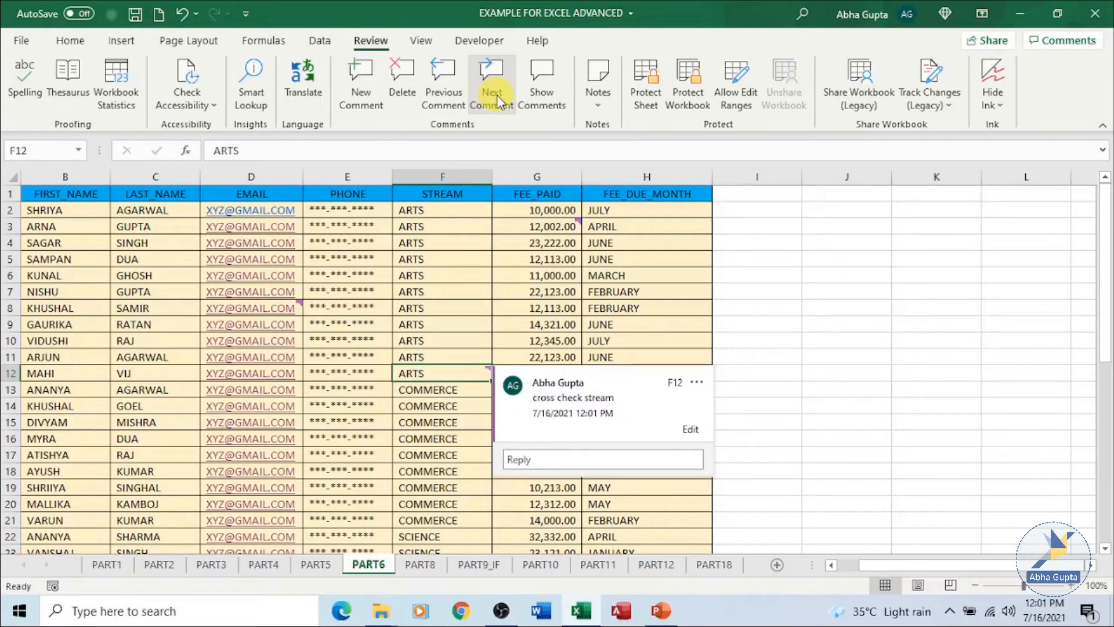
pyautogui.click(495, 96)
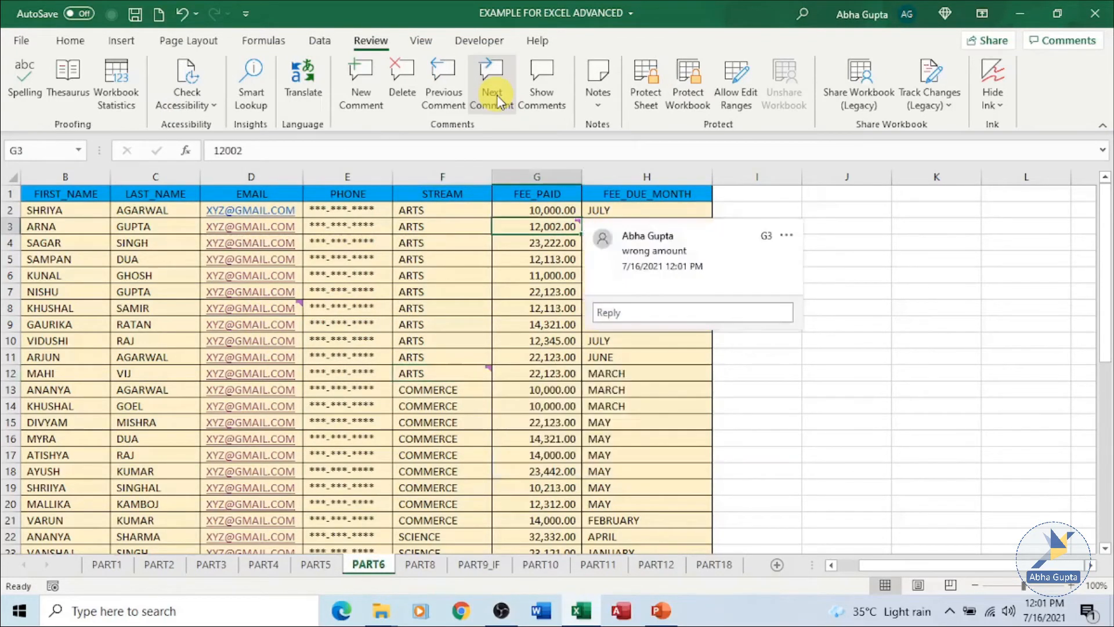
pyautogui.click(452, 106)
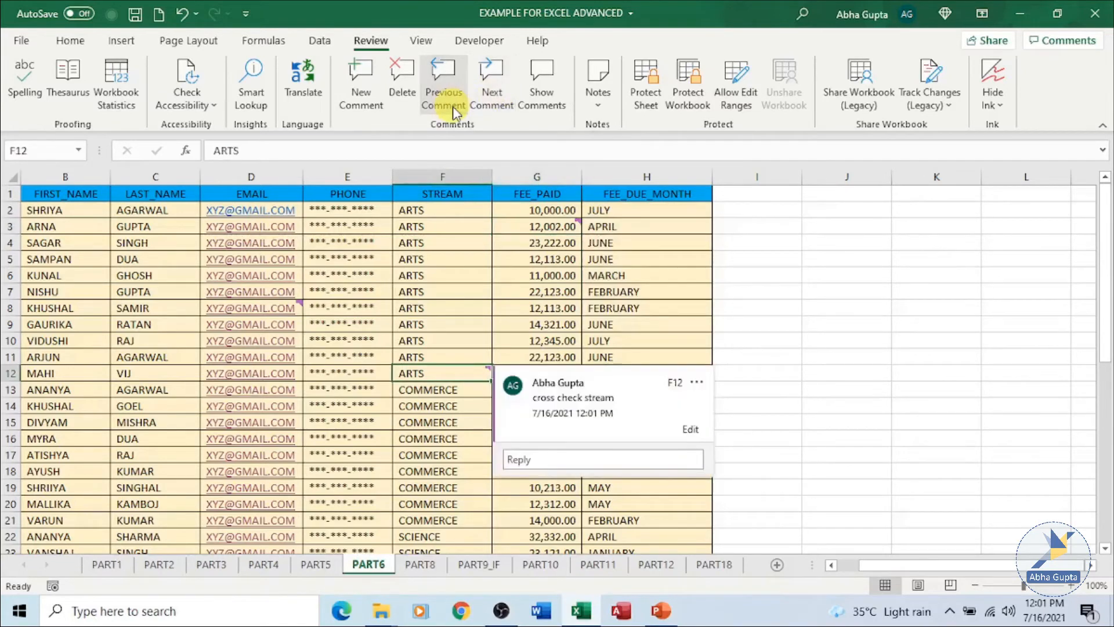
pyautogui.click(453, 106)
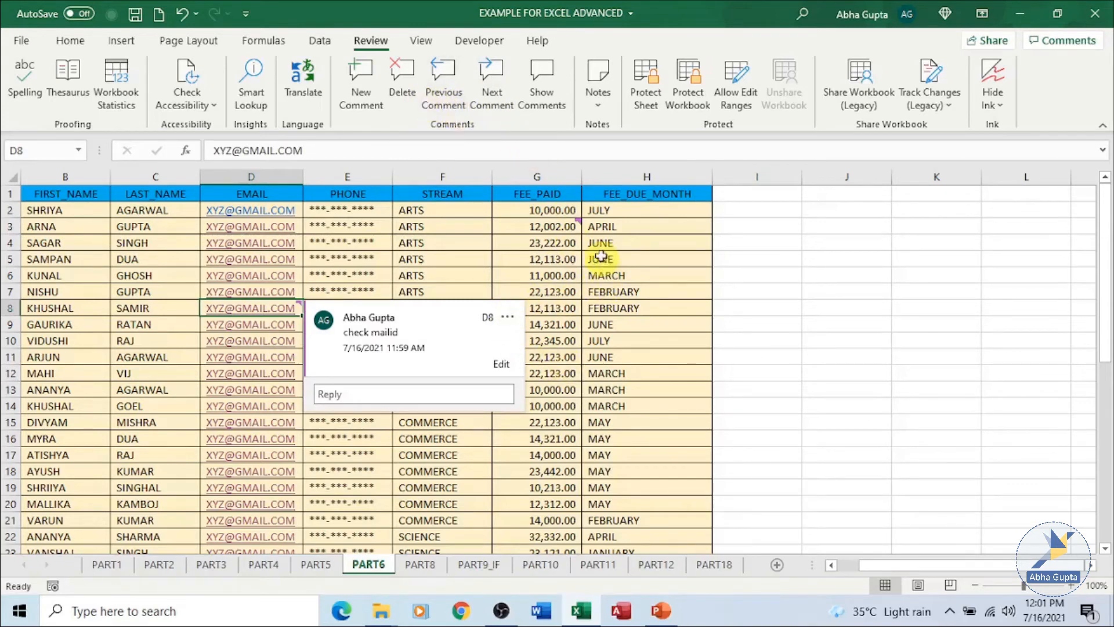
# - Delete the comment attached to fee cell G3
pyautogui.click(573, 227)
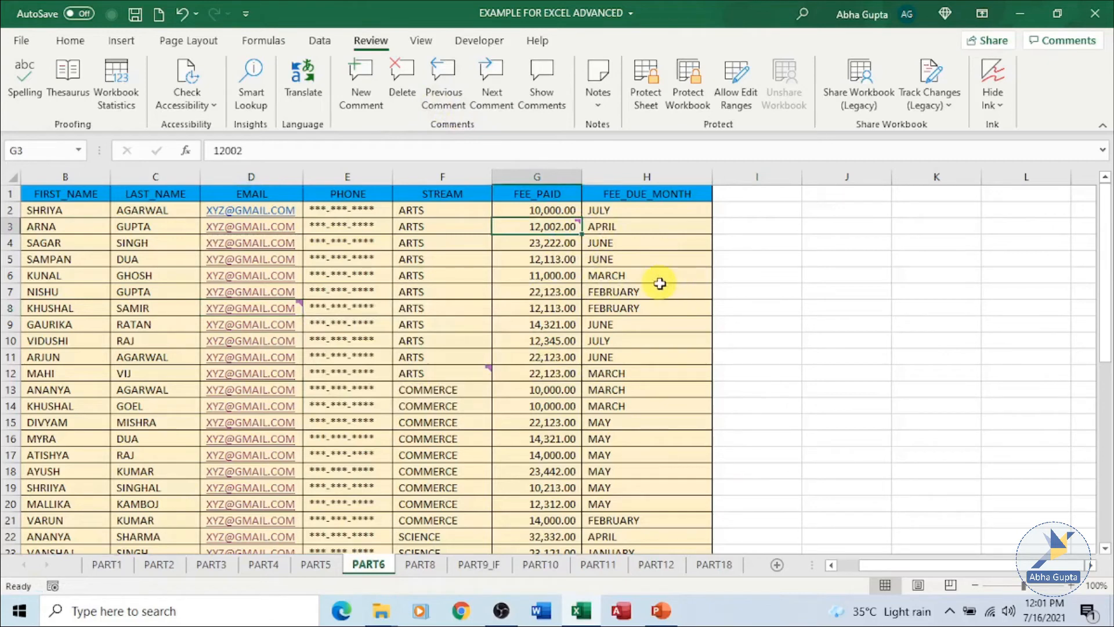
pyautogui.click(401, 82)
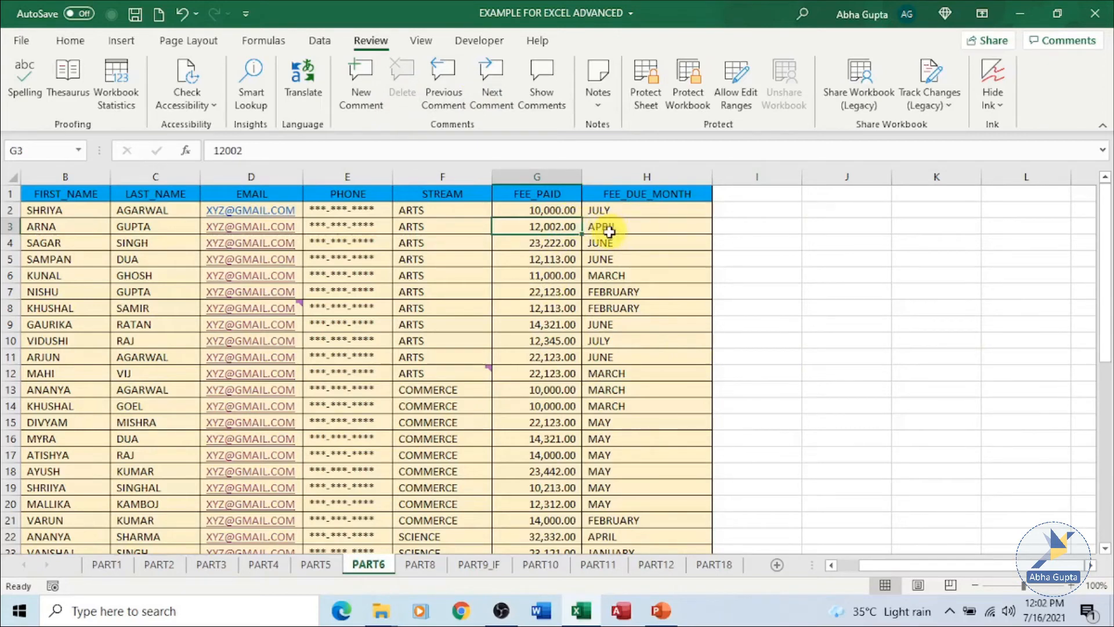
# - Display the comment on fee cell G4 in the read-only workbook
pyautogui.moveTo(480, 373)
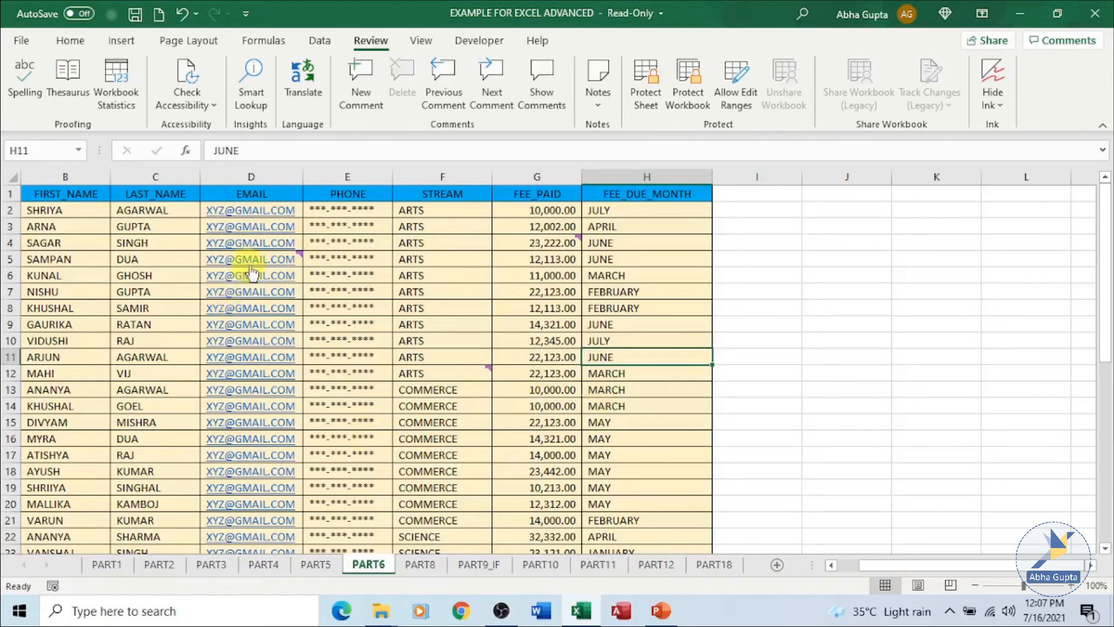
pyautogui.moveTo(288, 262)
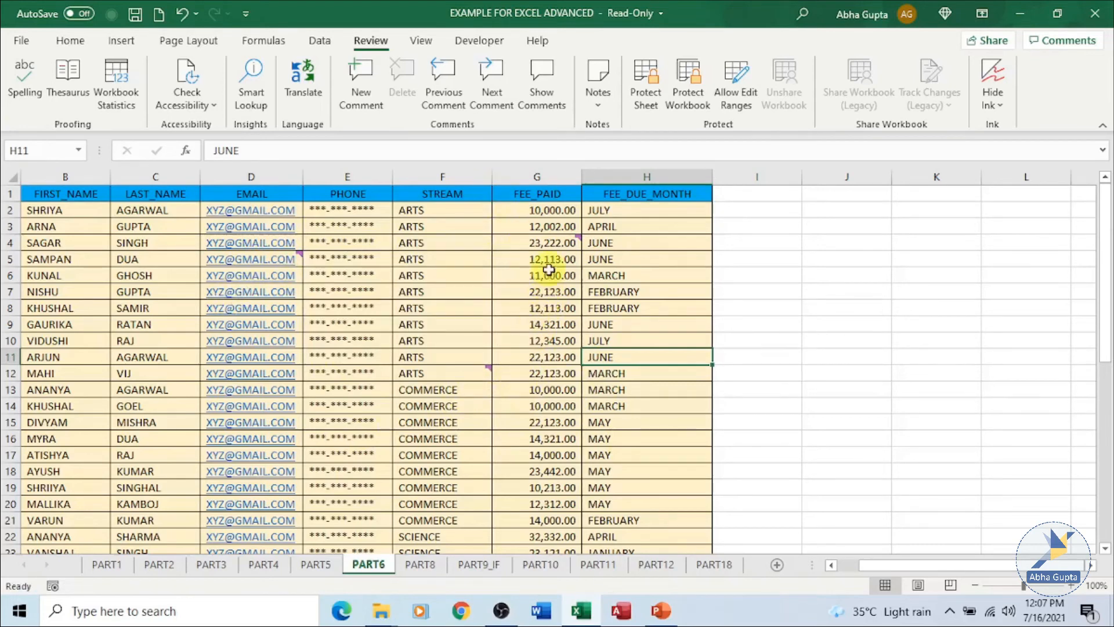
pyautogui.click(533, 242)
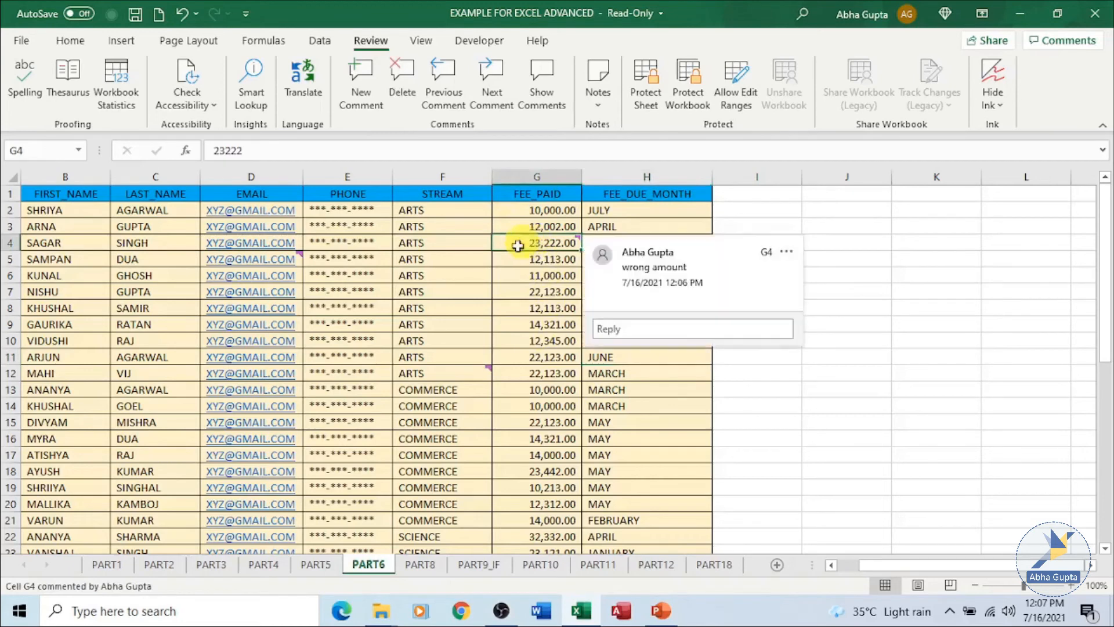
# - Show all of the sheet's comments together and post the reply "ok" to the comment on fee cell G4, then hide them
pyautogui.click(542, 78)
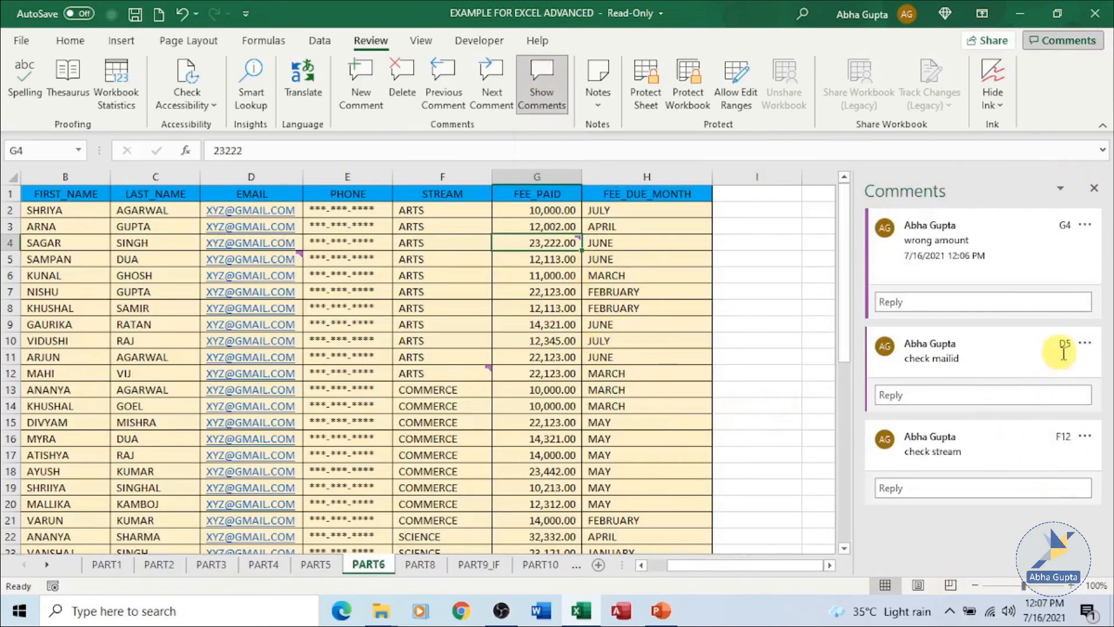
pyautogui.click(1015, 305)
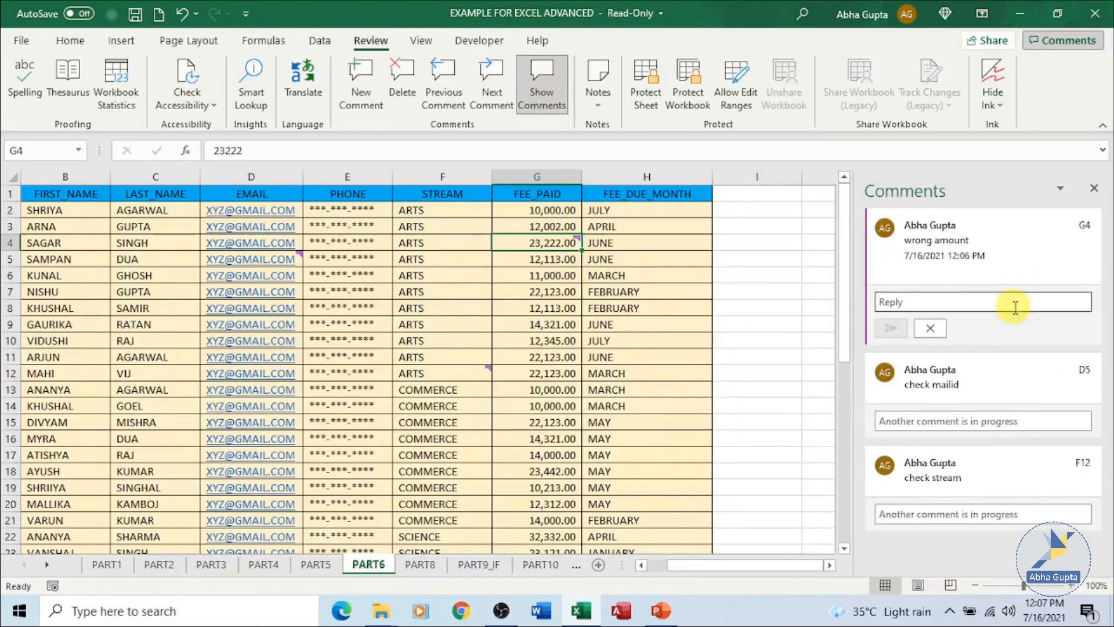
pyautogui.write('ok')
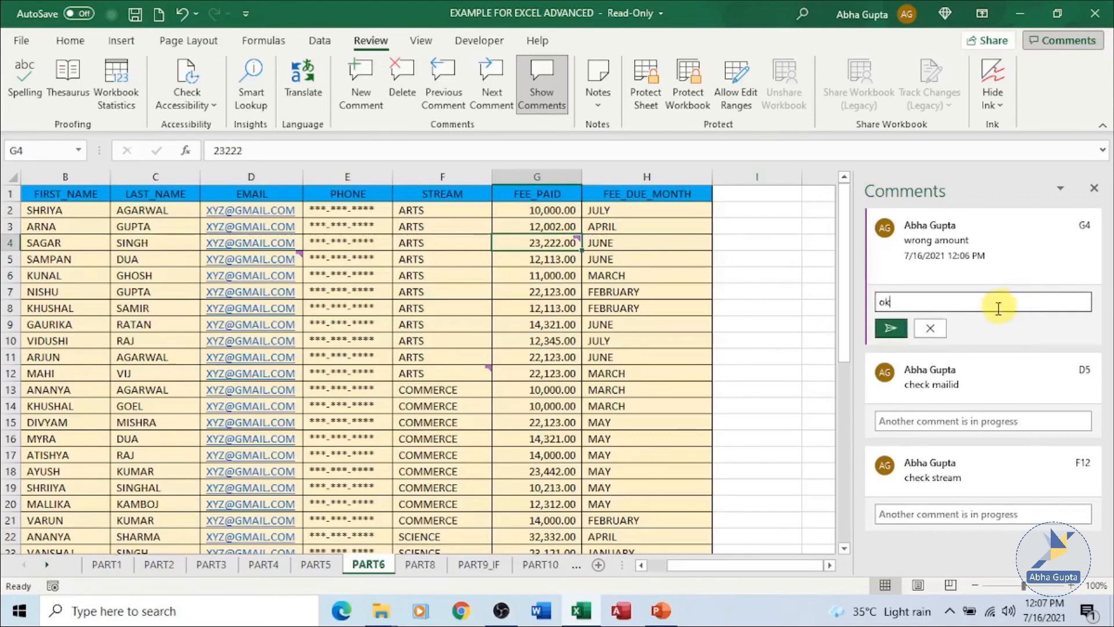
pyautogui.click(887, 333)
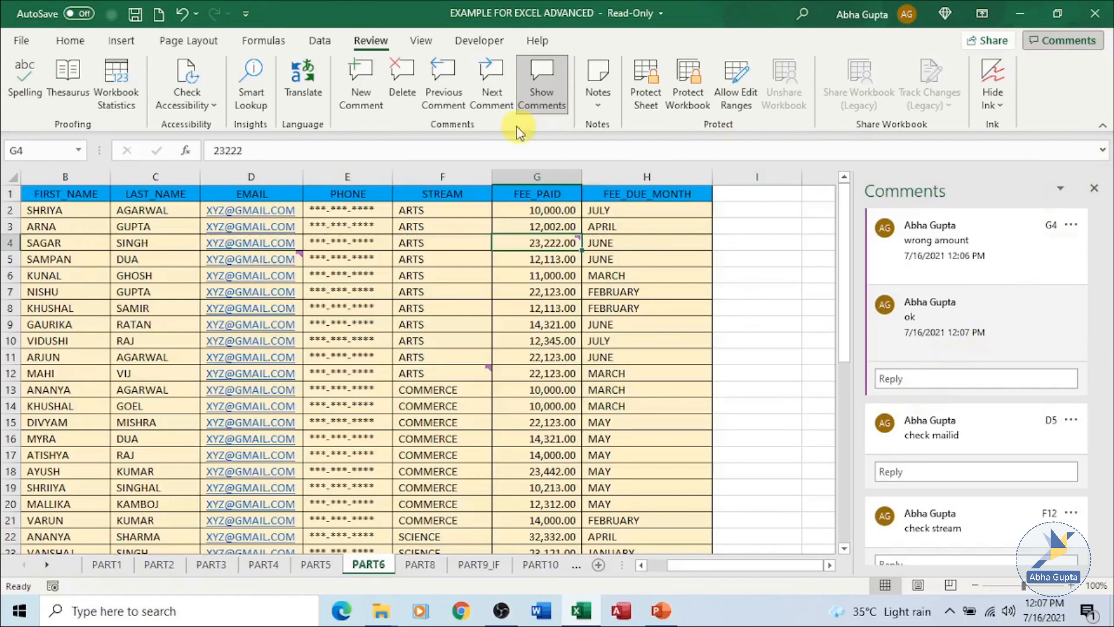
pyautogui.click(1094, 188)
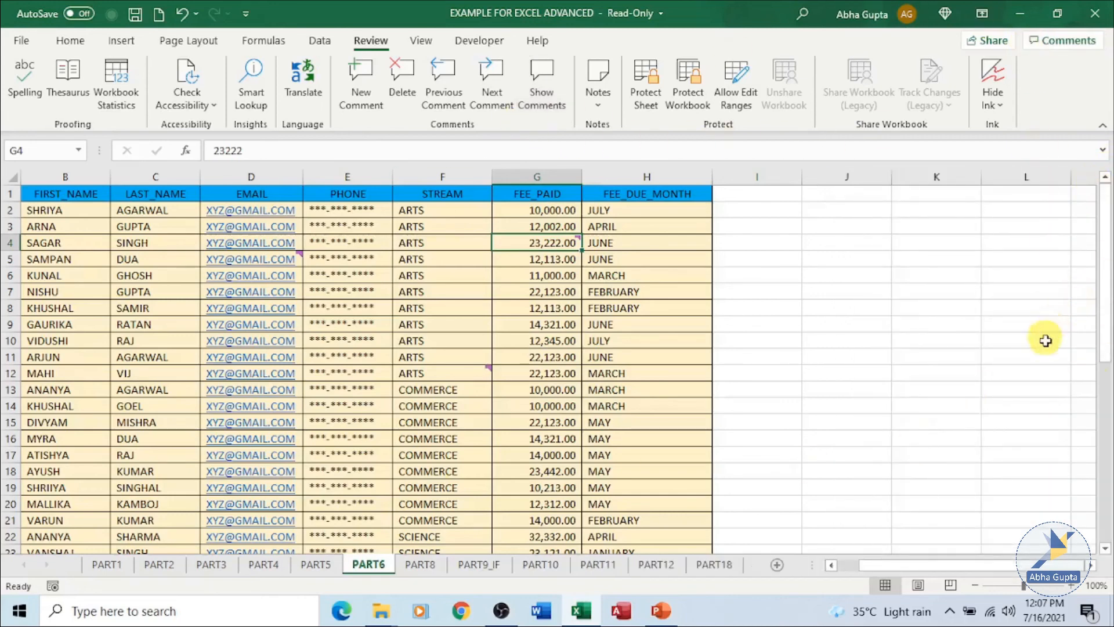
# - Bring the full list of the sheet's comments back up, review its entries and close it
pyautogui.click(1059, 45)
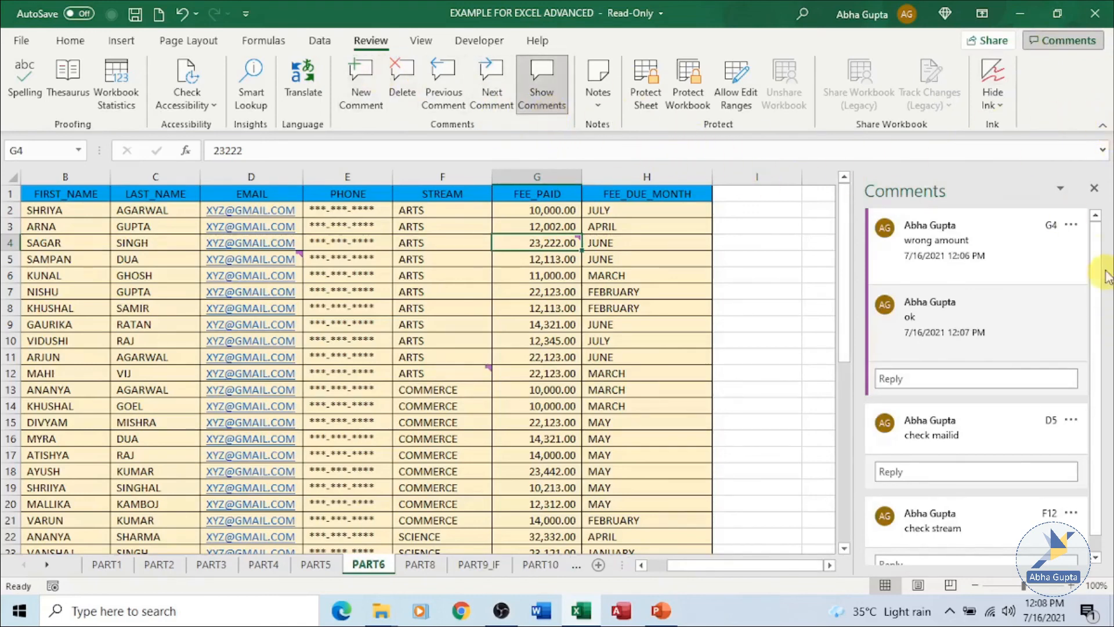
pyautogui.moveTo(1094, 338)
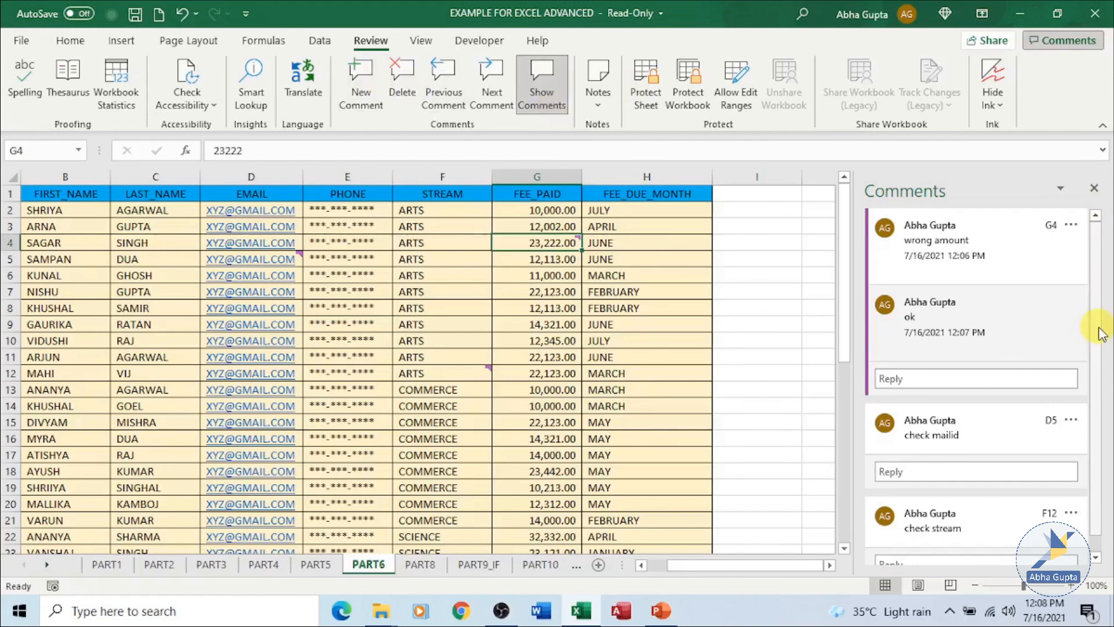
pyautogui.scroll(-1, 1094, 337)
pyautogui.scroll(1, 1102, 302)
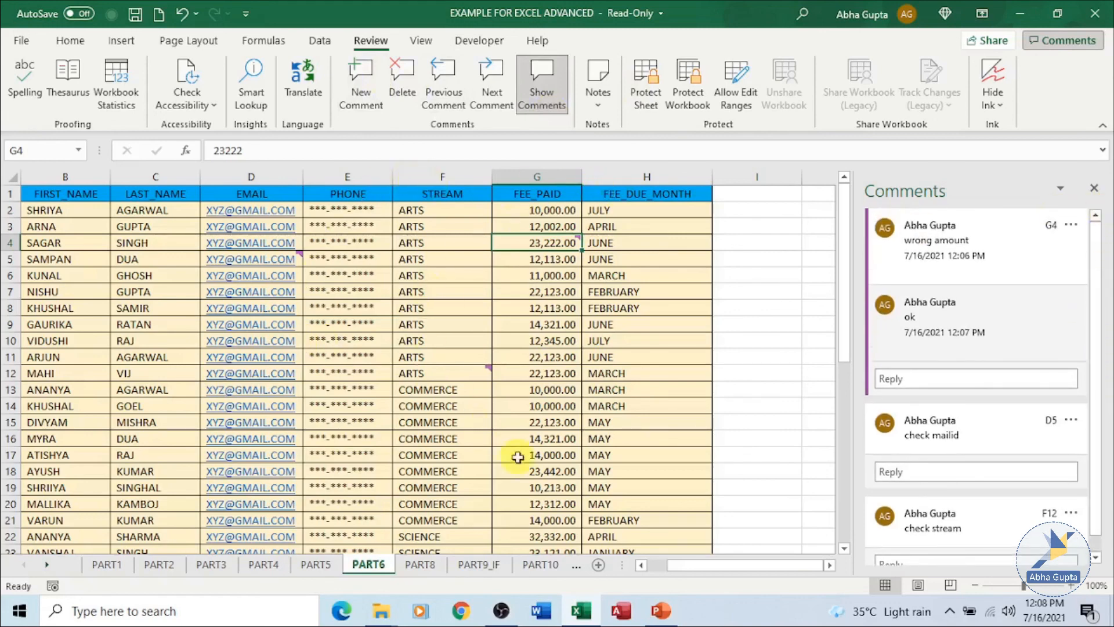
pyautogui.click(1096, 192)
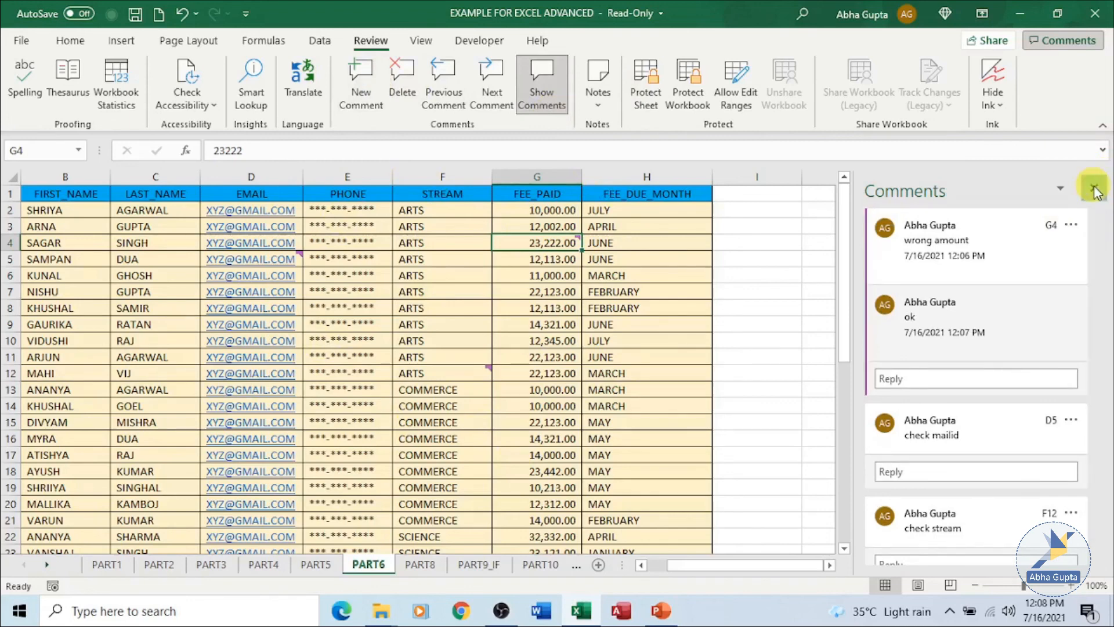